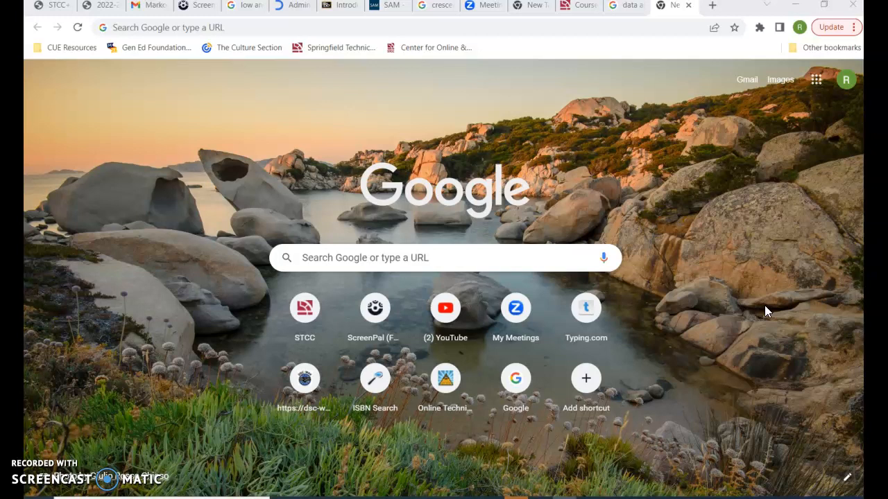
Launch Word and create a blank document.
key(super)
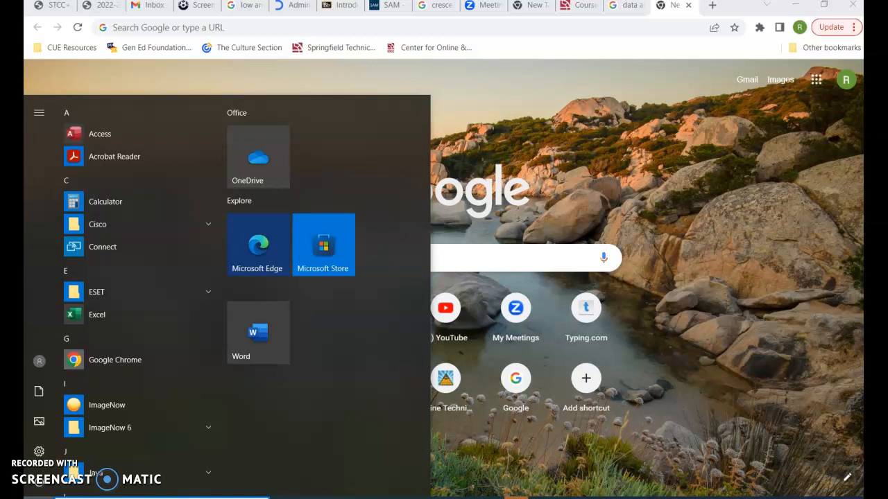
text(w)
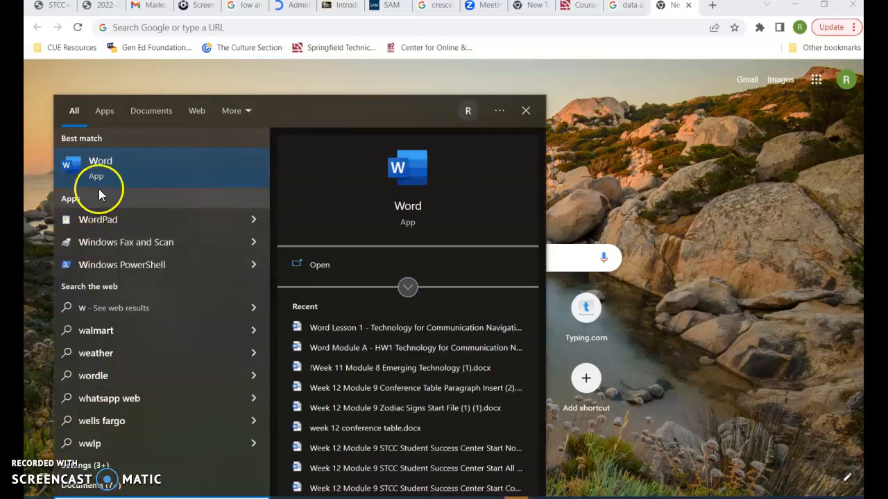
click(113, 174)
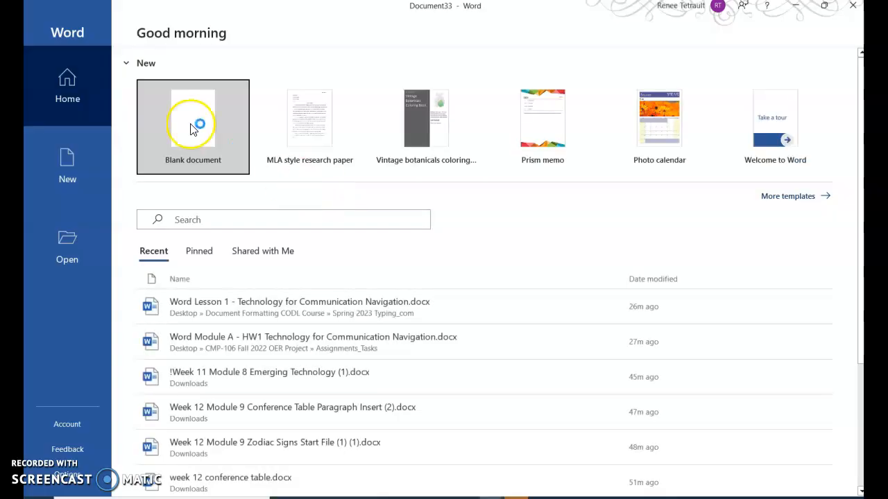
click(194, 122)
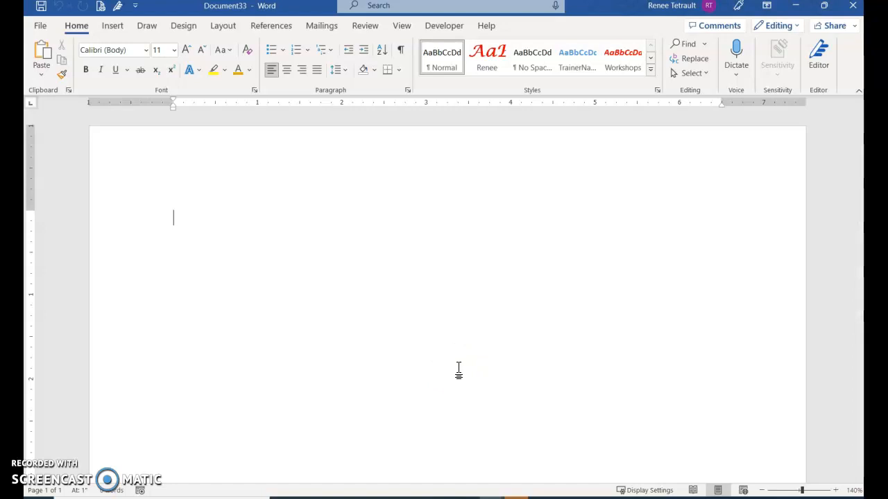
Write the lesson outline as seven lines, from "Click the Window icon to open Word or use the Search Box." to "Open File to Preview a document.".
text(Clioc)
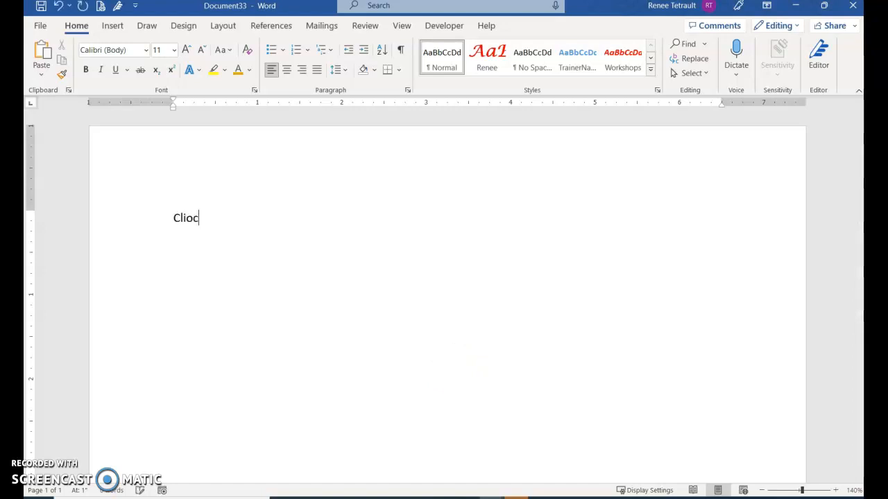
key(BackSpace)
key(BackSpace)
text(ck the Window icon to open Word or us)
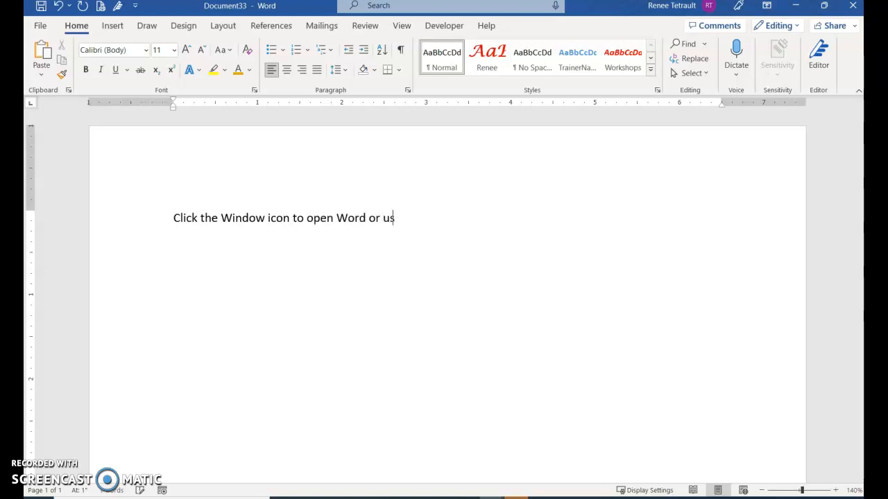
text(e the Search Box.)
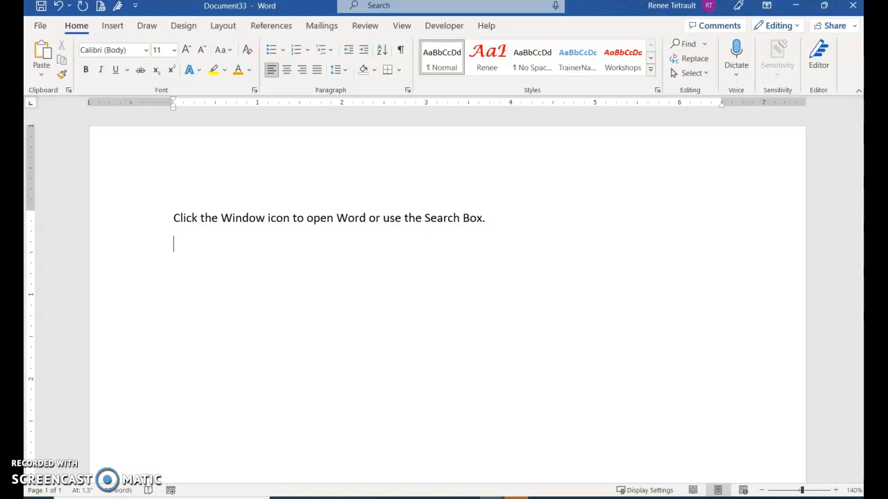
text(Typing in Word with Show/Hide on and off. Know when to press enter and when to type with word wrap around. Review the process for saving a document. Practice opening a document. Use the X to close or File, close feature. Open File to Preview a document.)
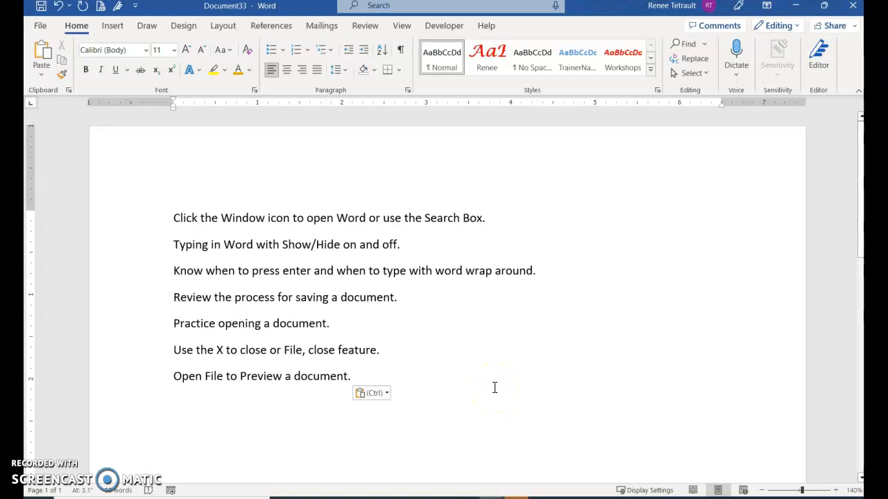
Show the formatting marks and examine the paragraph marks at the ends of the outline lines.
key(ctrl+shift+8)
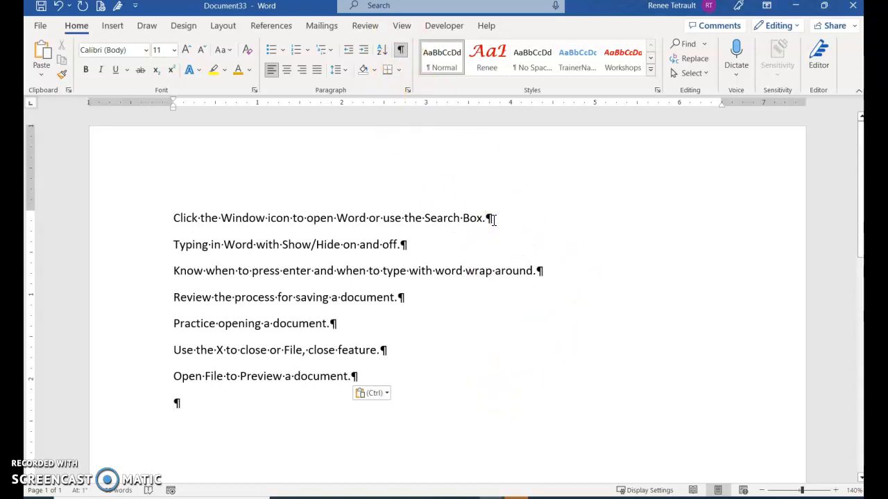
click(419, 244)
click(545, 272)
click(418, 301)
click(363, 331)
click(476, 314)
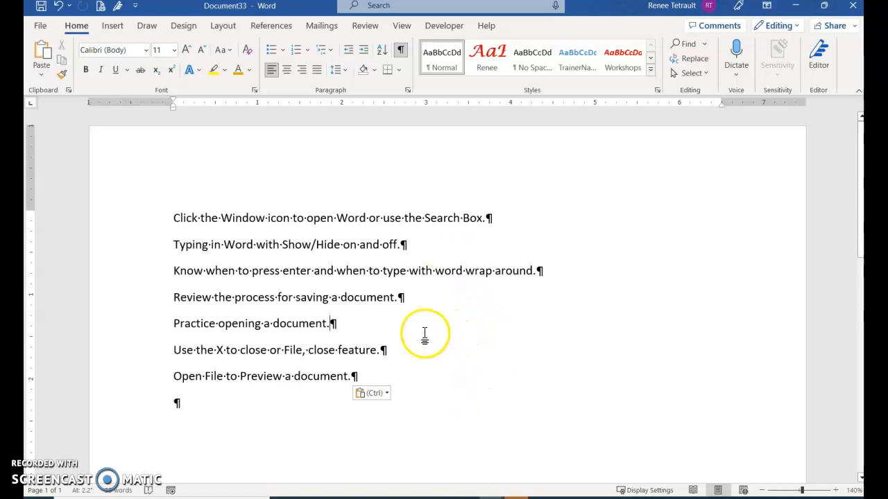
Toggle the formatting marks off and on, leaving them hidden.
click(401, 52)
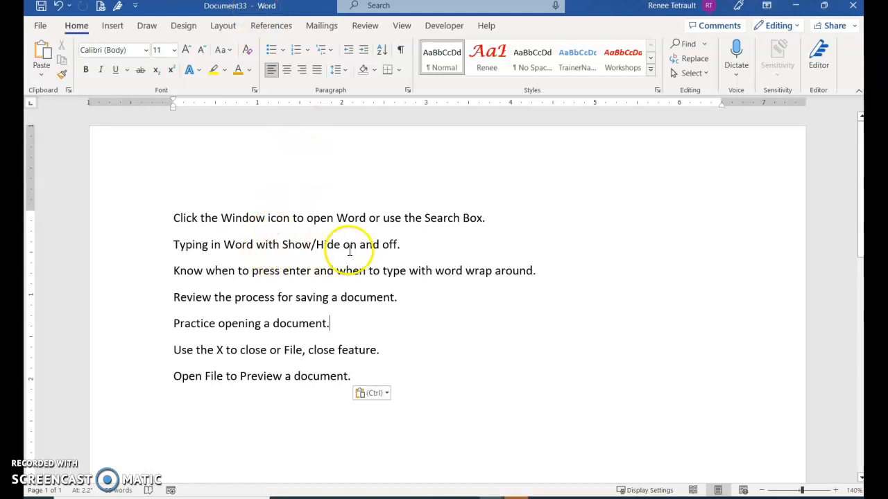
click(400, 50)
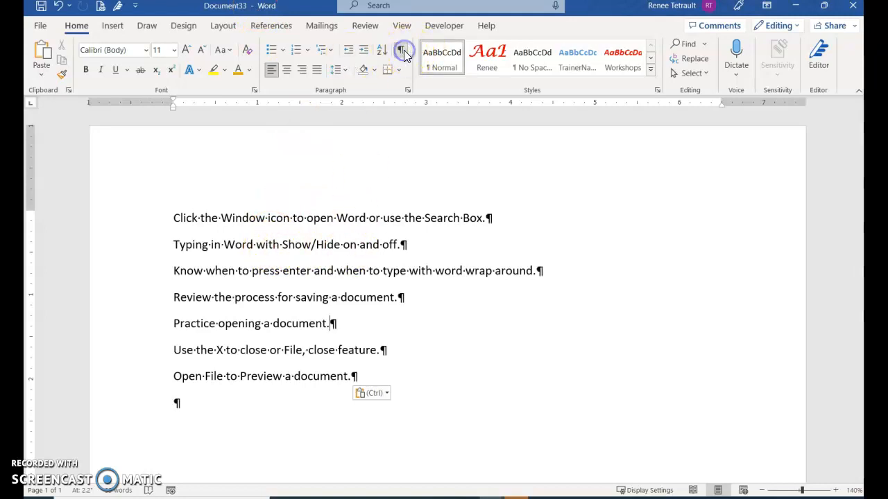
click(401, 50)
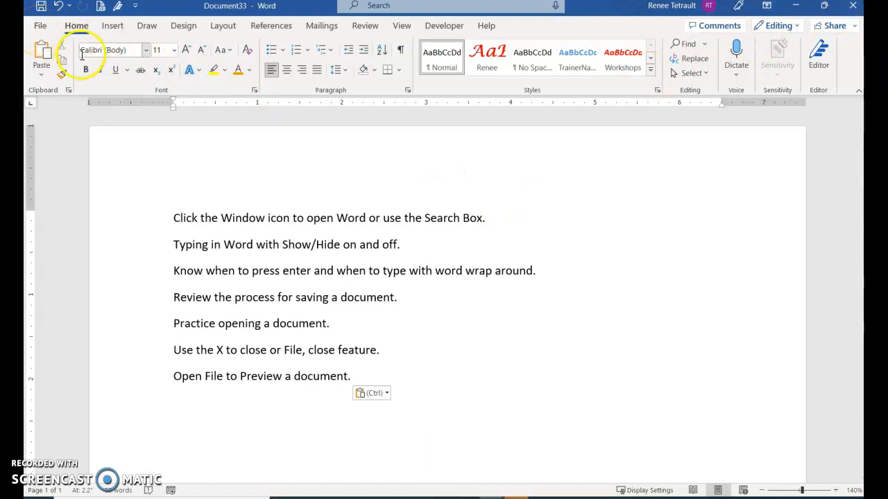
Start saving the document to the PC, create a folder named "Keyboarding OIT-101" in Documents and open it as the save location.
click(40, 28)
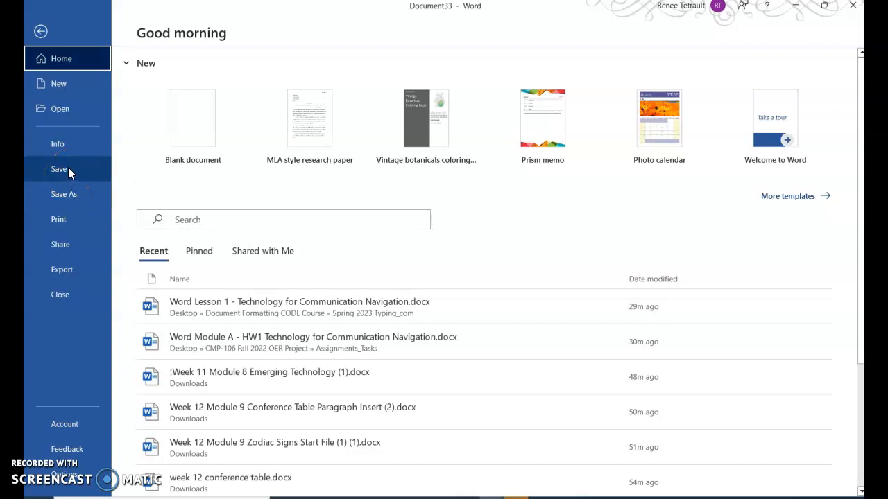
click(70, 167)
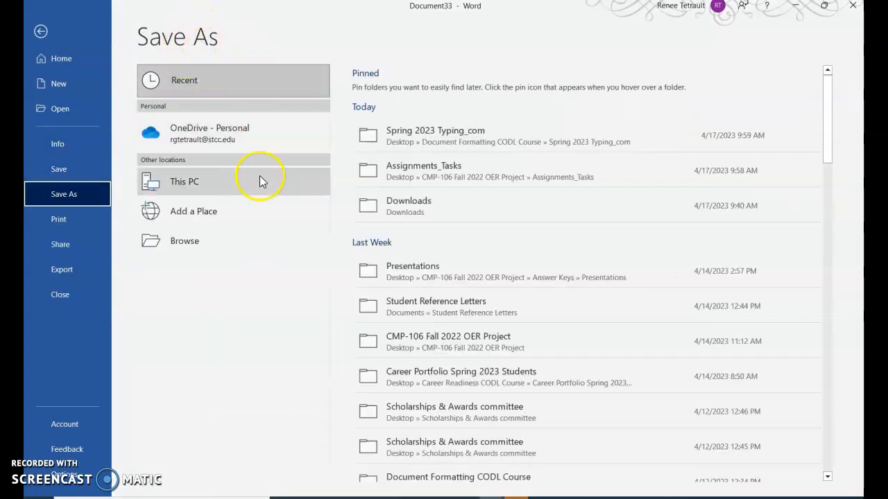
click(209, 246)
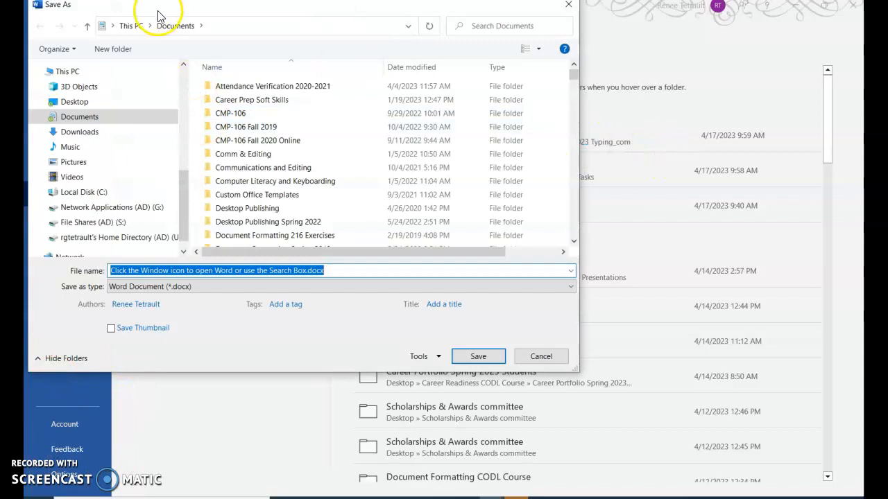
click(115, 55)
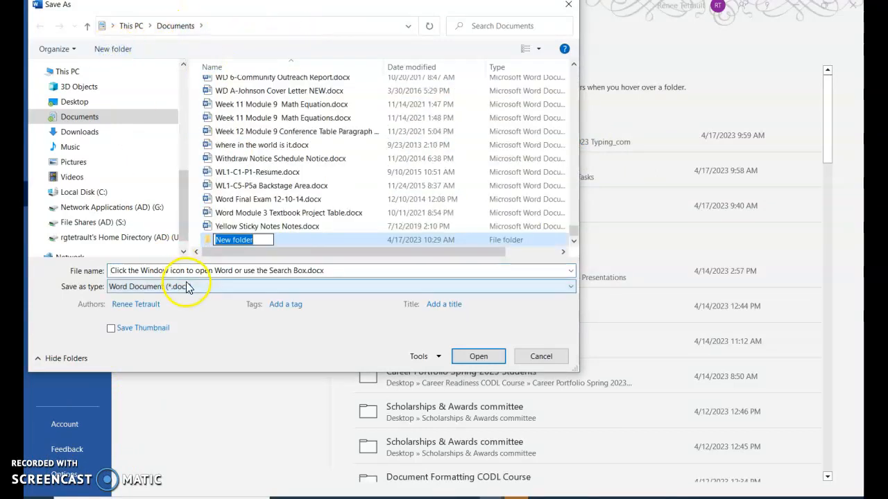
text(Keyboa)
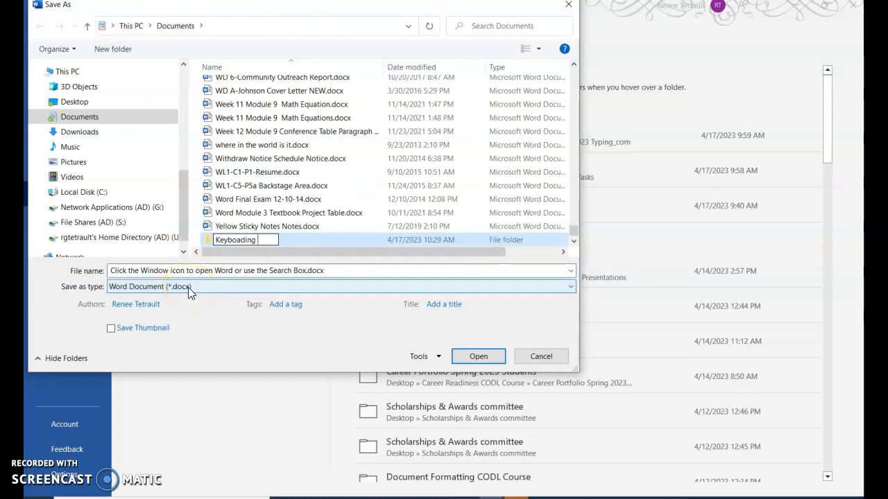
text(rding)
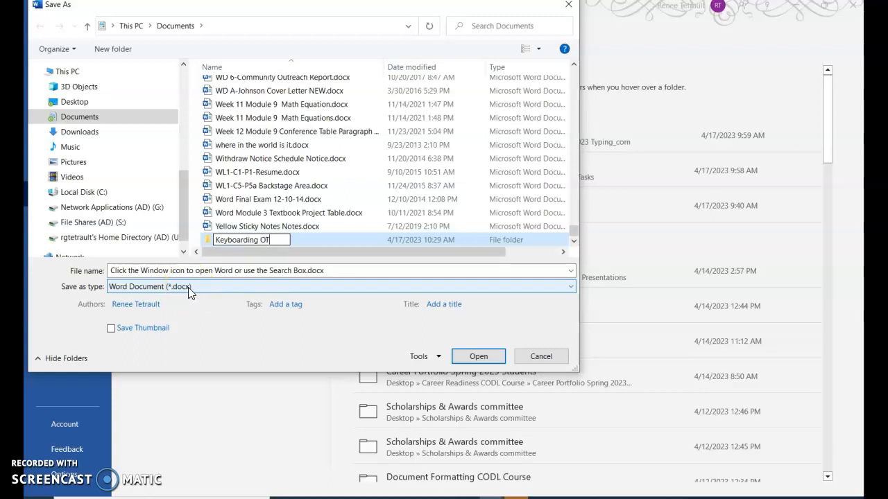
click(478, 355)
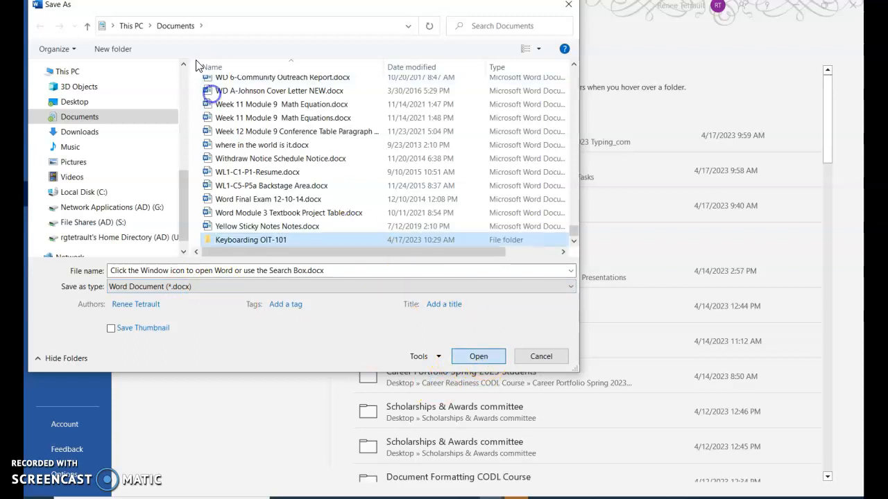
click(480, 356)
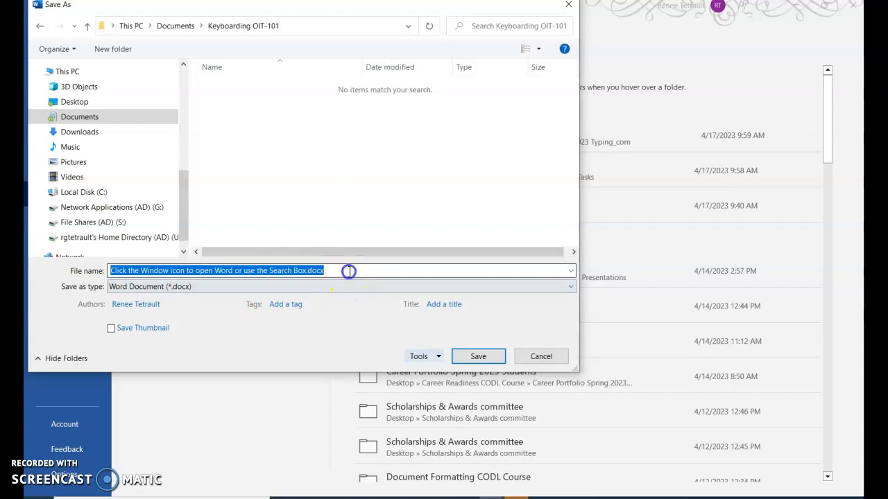
Name the file "Lesson 1 - Navigate in Word" and save it as a Word document.
click(312, 271)
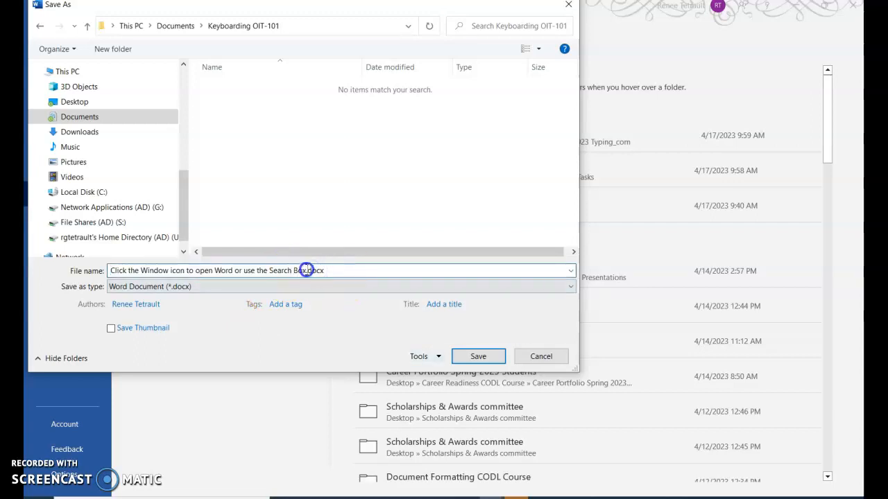
drag(308, 270, 80, 283)
text(Le)
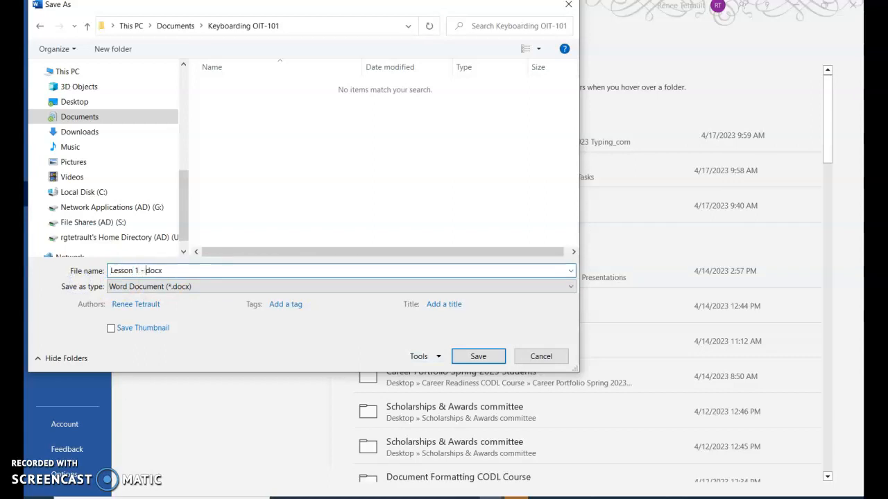
text(sson 1 - Navigate in Word.)
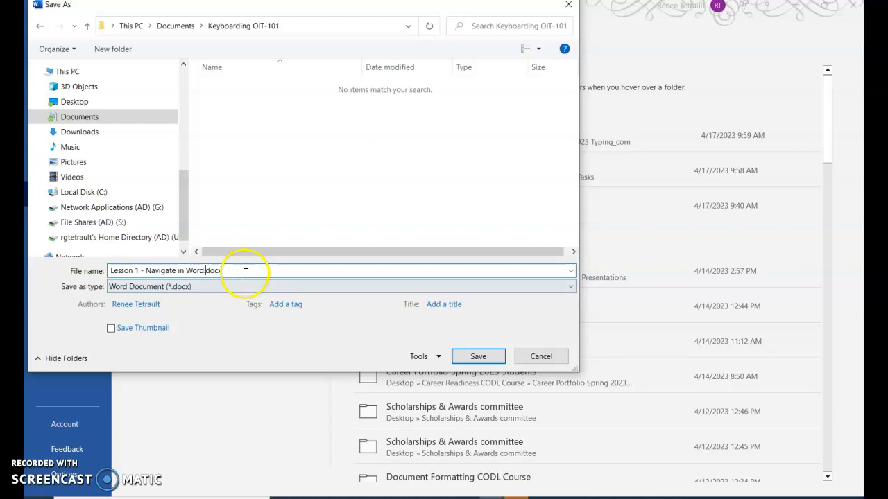
key(BackSpace)
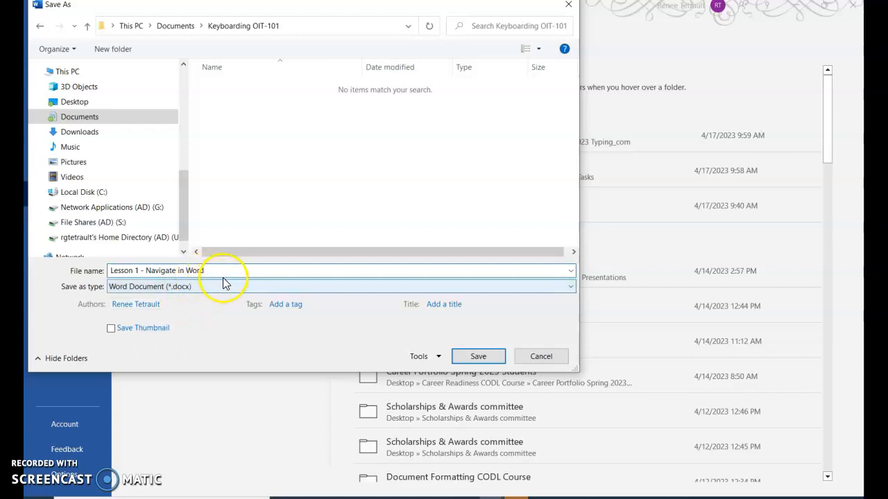
click(479, 358)
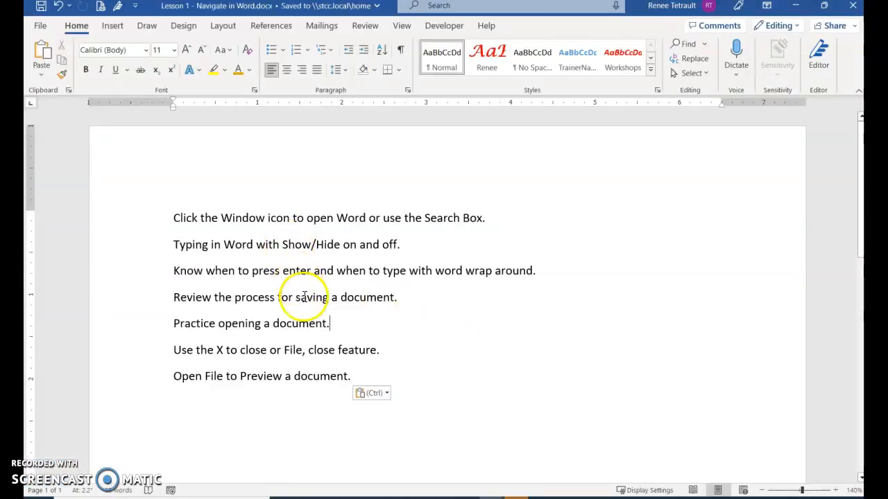
Create a new blank document, return to the Lesson 1 - Navigate in Word file, and close both documents.
key(ctrl+n)
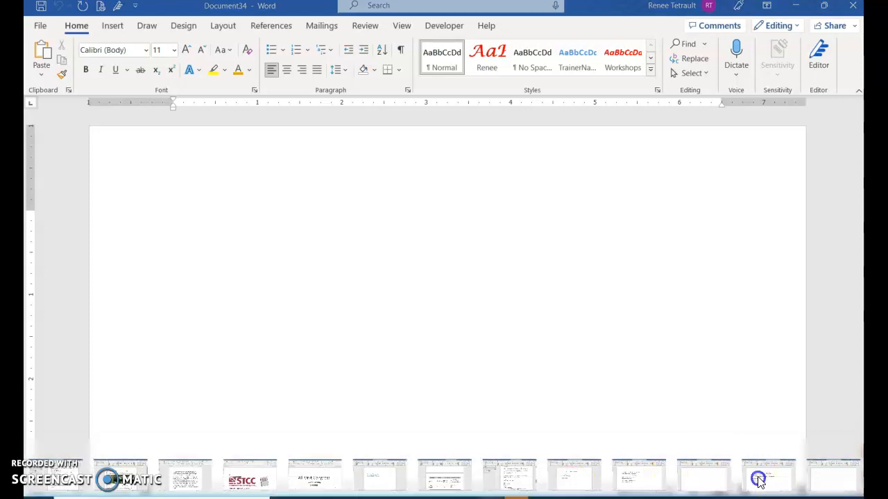
click(758, 477)
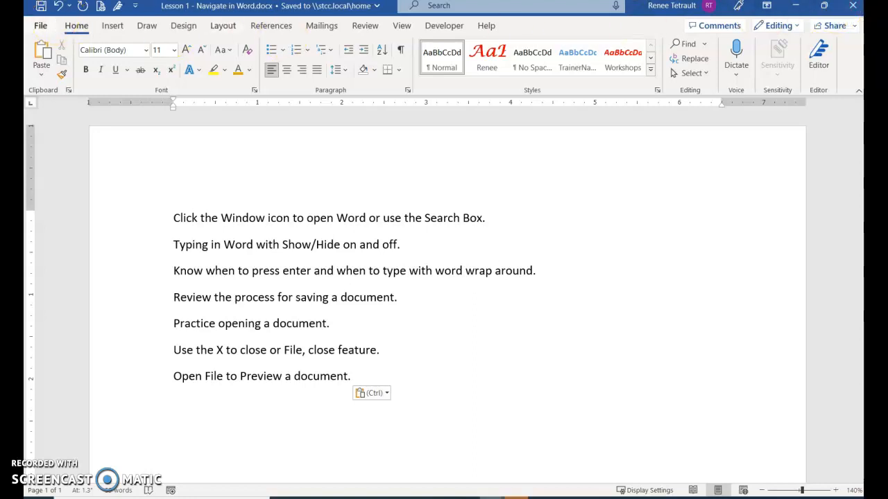
click(41, 28)
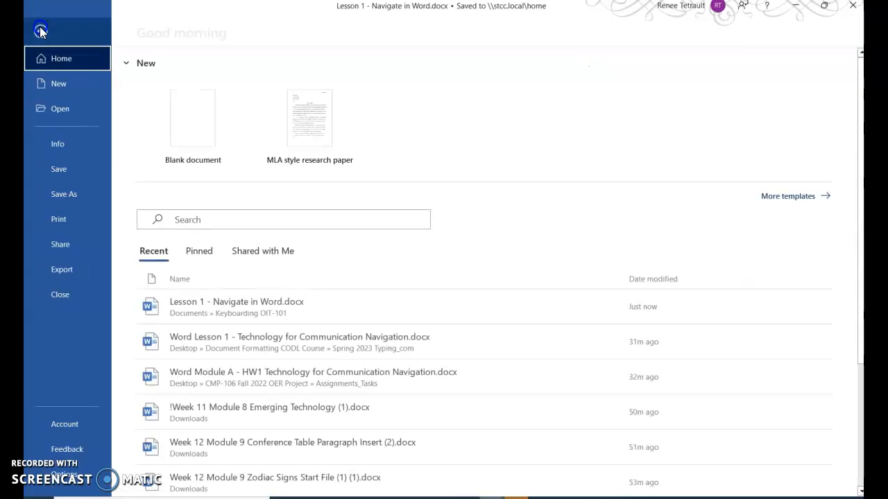
click(58, 297)
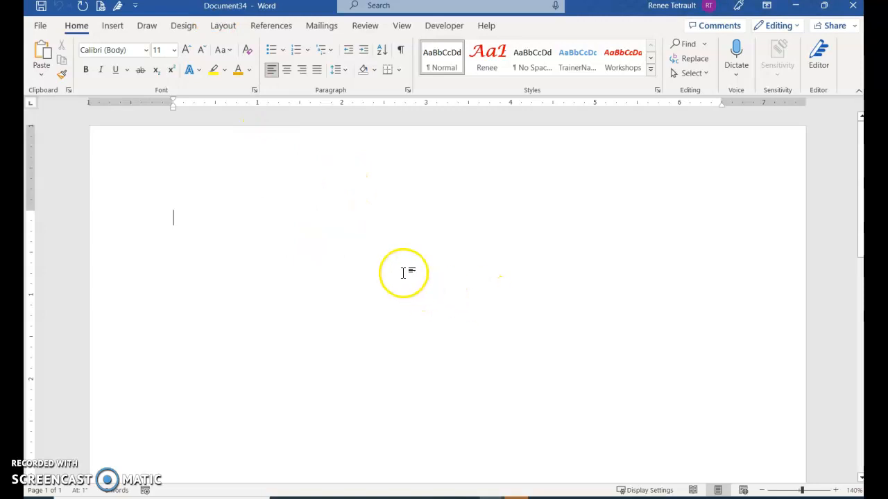
click(39, 26)
click(67, 298)
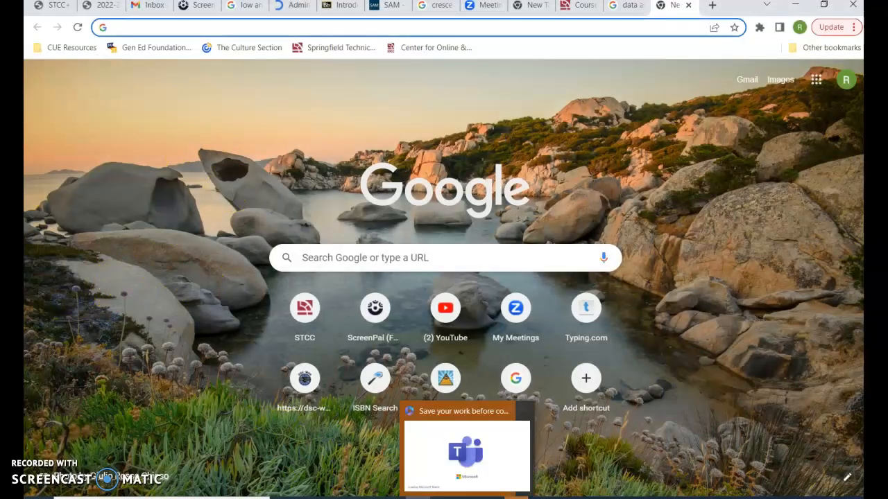
Switch to an open blank Word document and open the recent file Lesson 1 - Navigate in Word.docx.
click(491, 498)
click(813, 479)
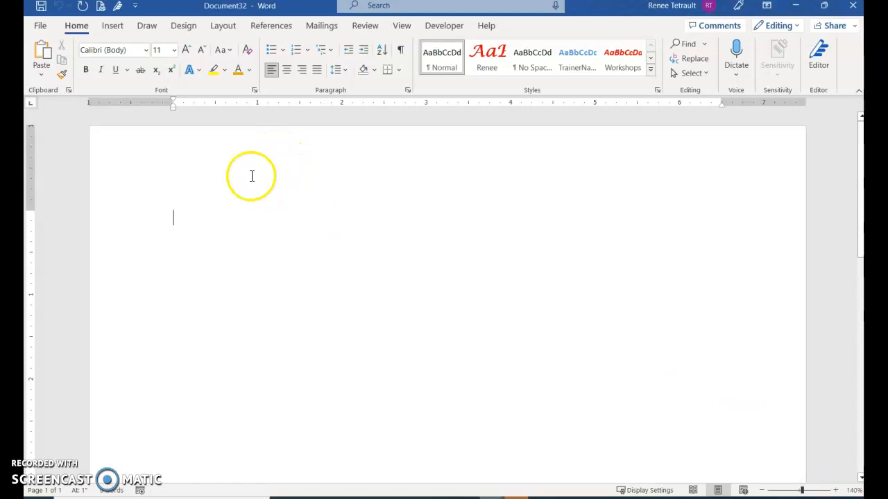
click(38, 28)
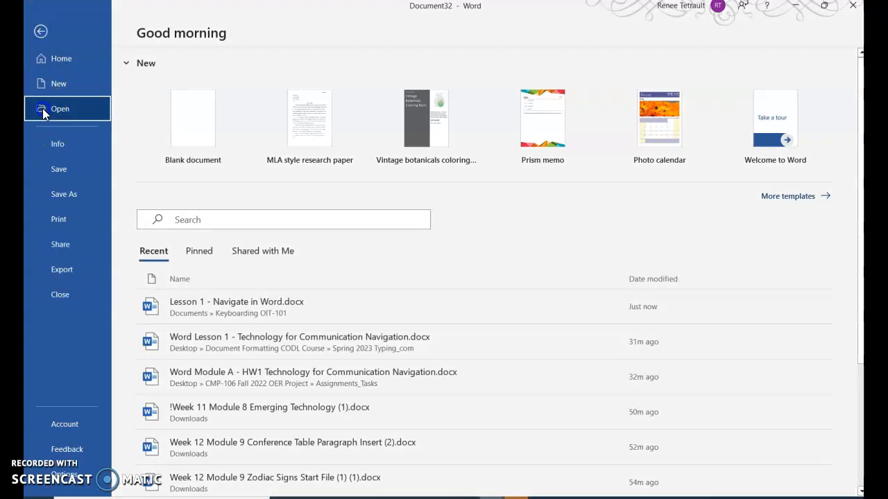
click(42, 108)
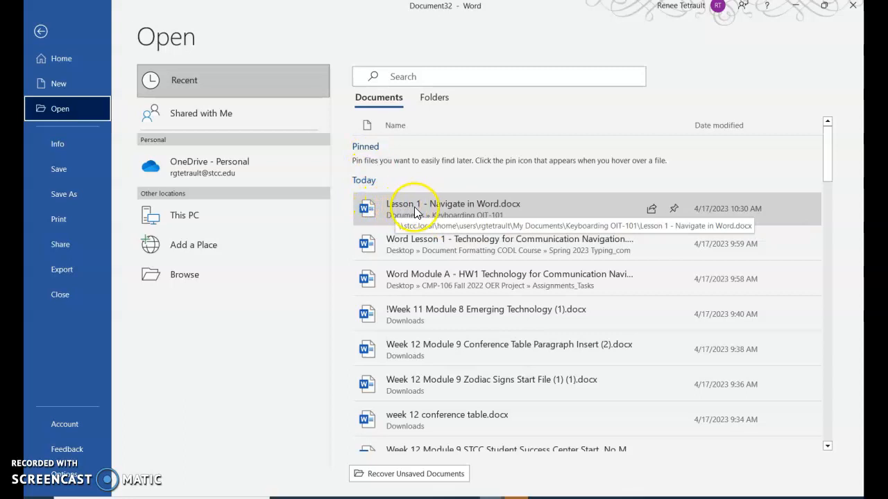
click(438, 210)
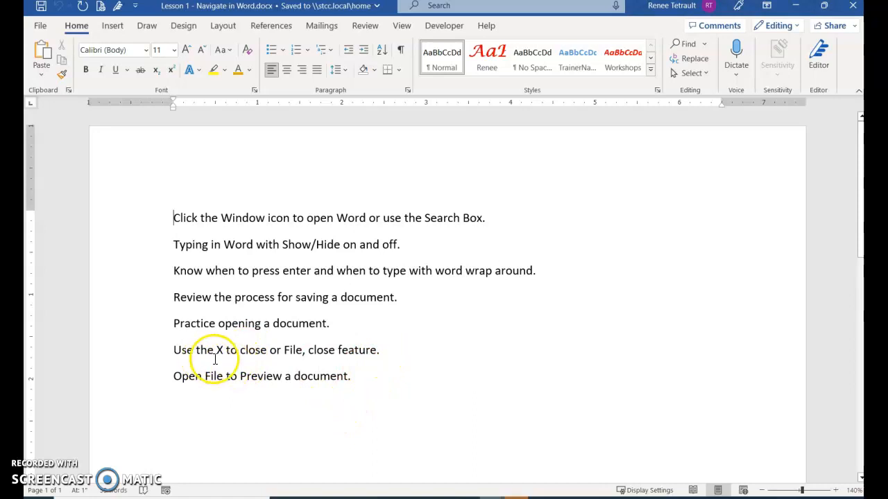
Display the print preview of the Lesson 1 document.
click(36, 28)
click(74, 222)
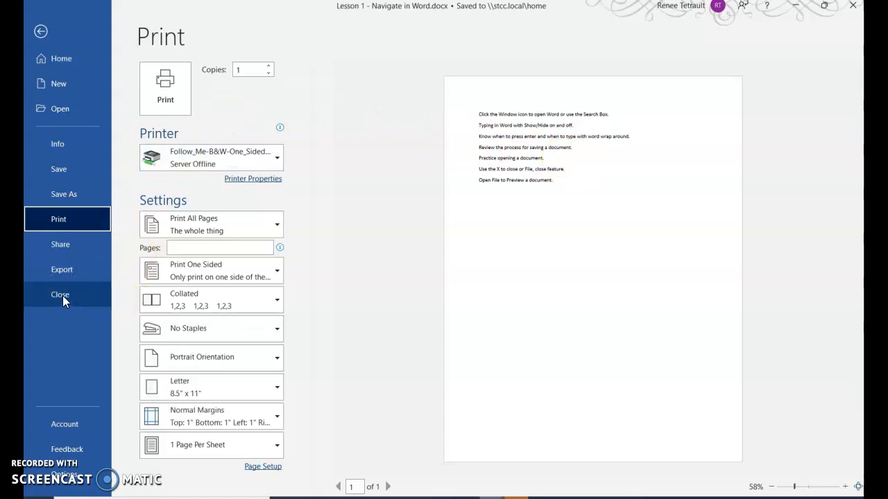
click(560, 496)
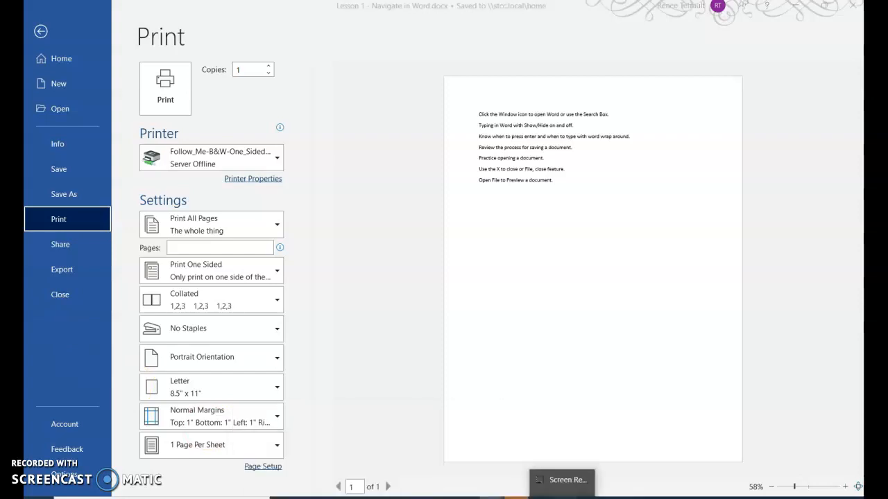